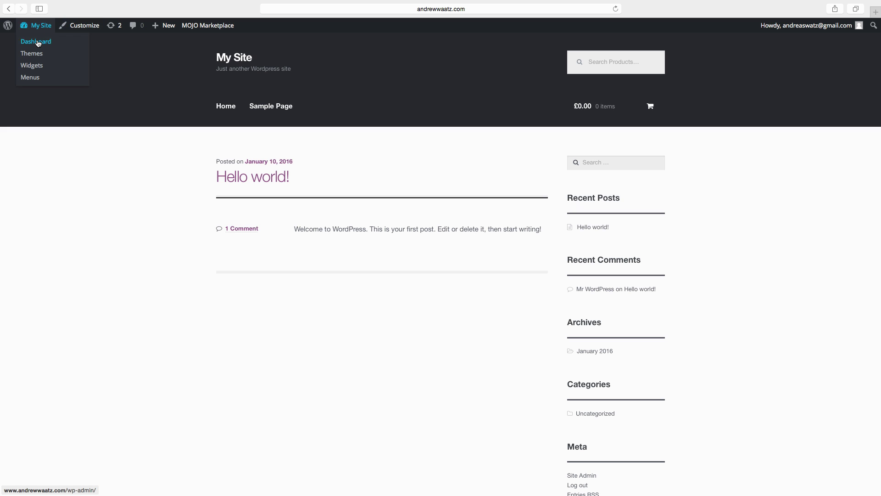
- From the dashboard, open the theme Customizer via Appearance > Customize
{"action": "left_click", "coordinate": [39, 42]}
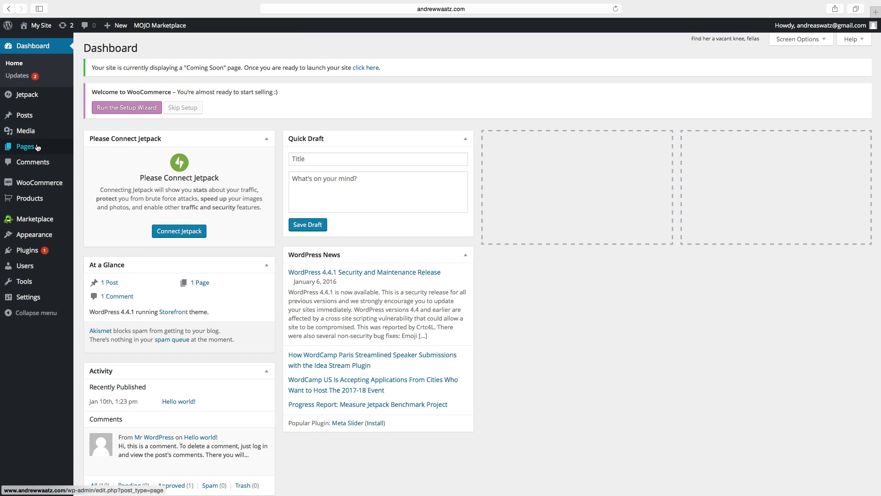
{"action": "mouse_move", "coordinate": [39, 242]}
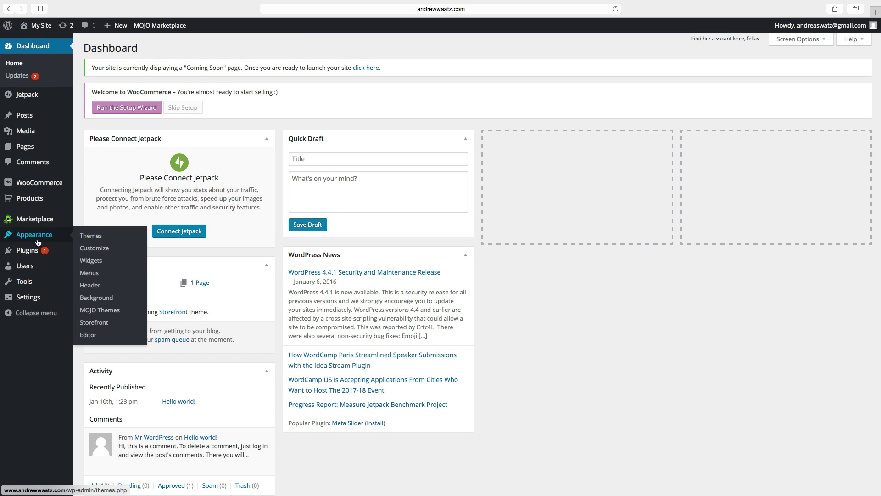
{"action": "left_click", "coordinate": [96, 250]}
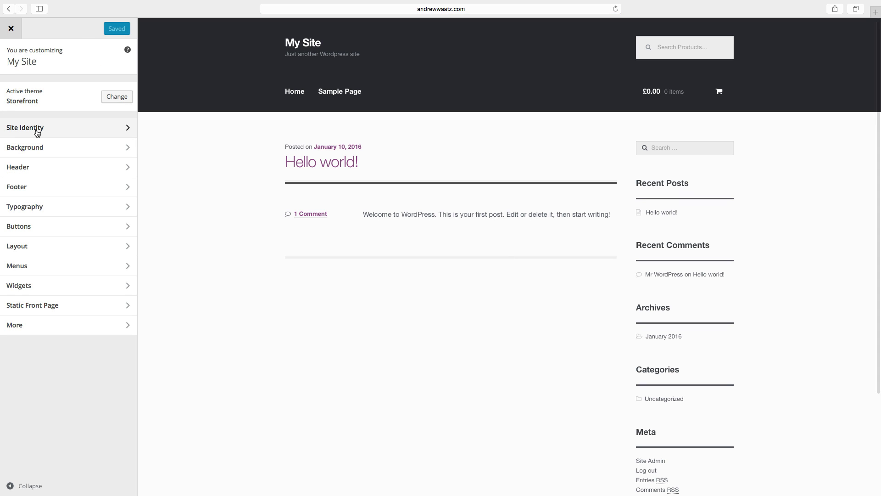
- In Site Identity, replace the title 'My Site' with 'Beauty Product shop' and select the old tagline
{"action": "left_click", "coordinate": [34, 132]}
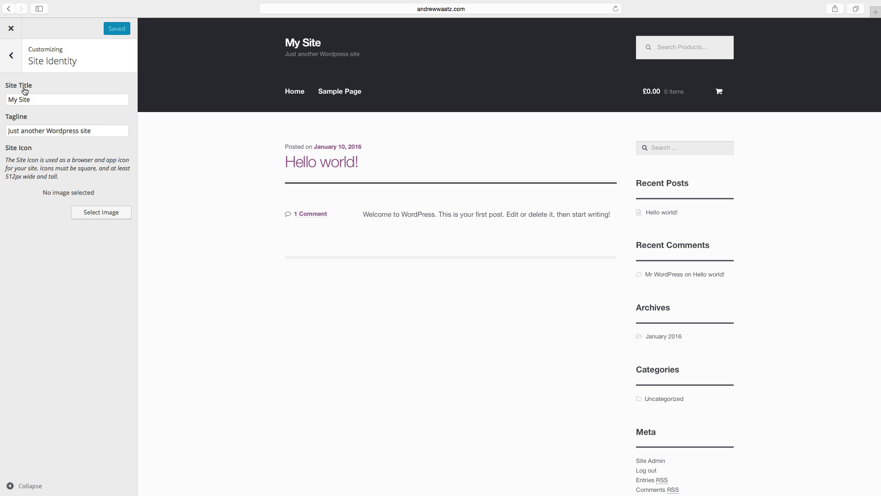
{"action": "left_click_drag", "start_coordinate": [33, 99], "coordinate": [6, 98]}
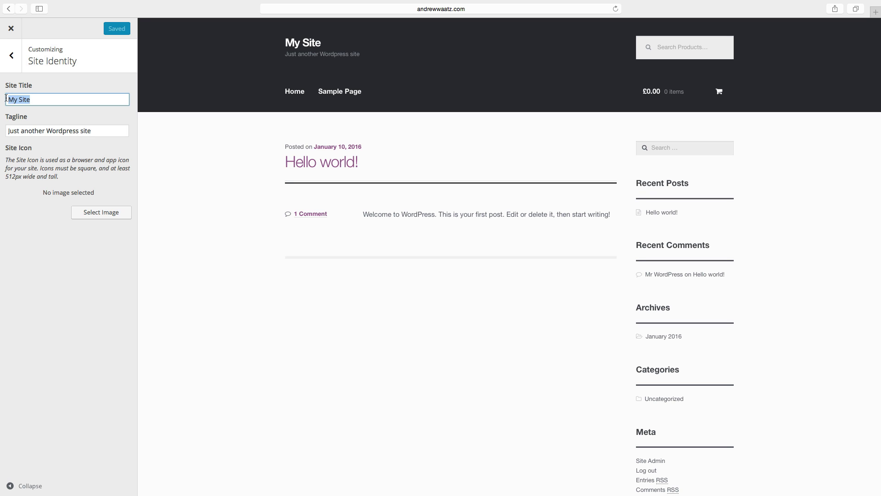
{"action": "key", "text": "BackSpace"}
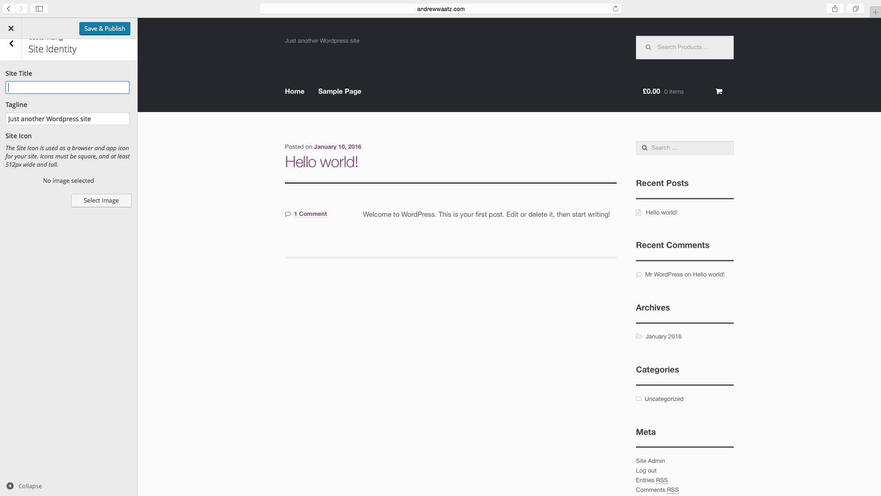
{"action": "type", "text": "Bea"}
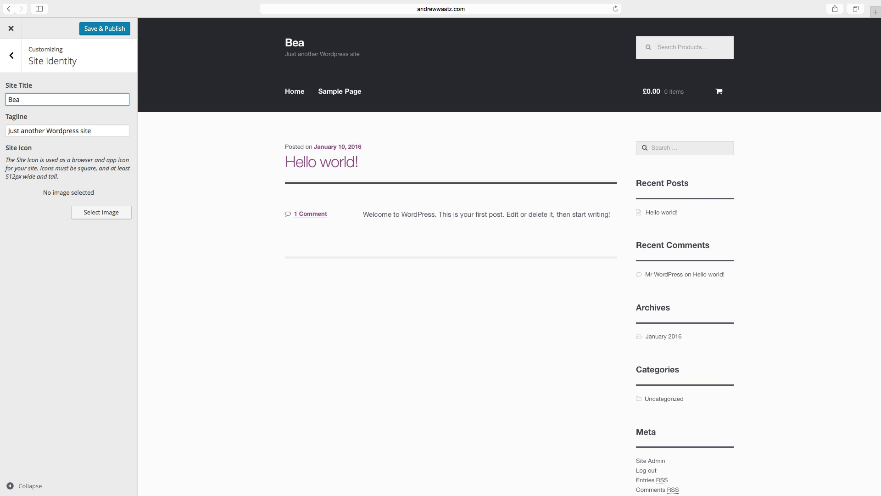
{"action": "type", "text": "uty Produc"}
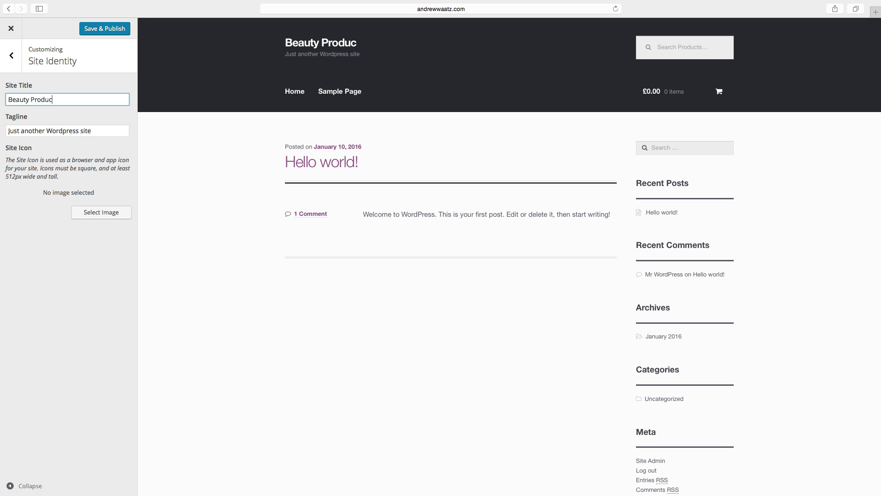
{"action": "type", "text": "t shop"}
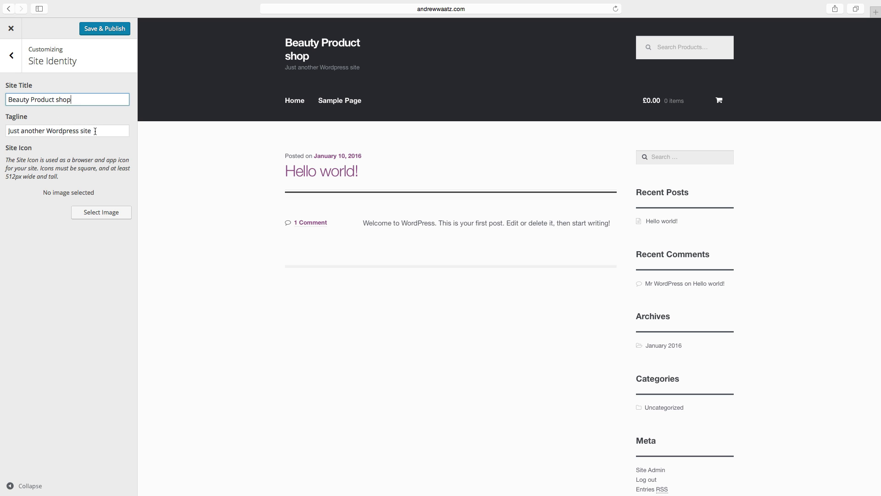
{"action": "left_click_drag", "start_coordinate": [95, 131], "coordinate": [2, 131]}
- Replace the tagline with 'Day cream - Night cream'
{"action": "key", "text": "BackSpace"}
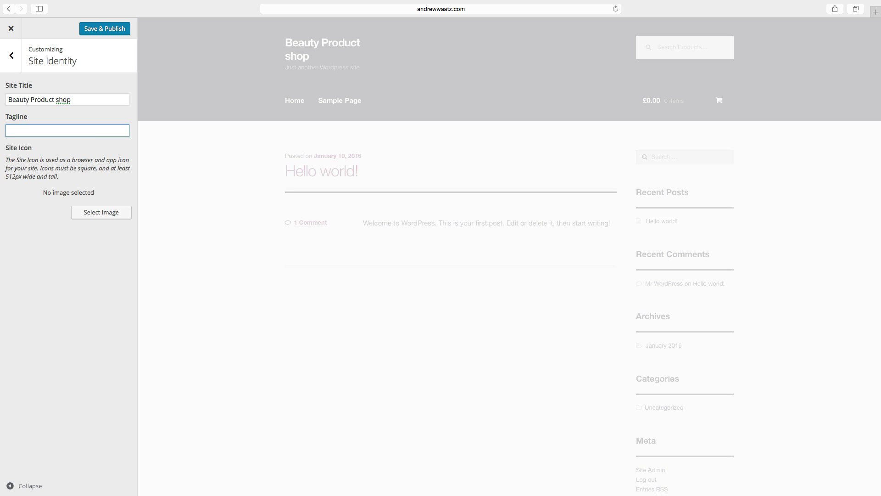
{"action": "type", "text": "Day c"}
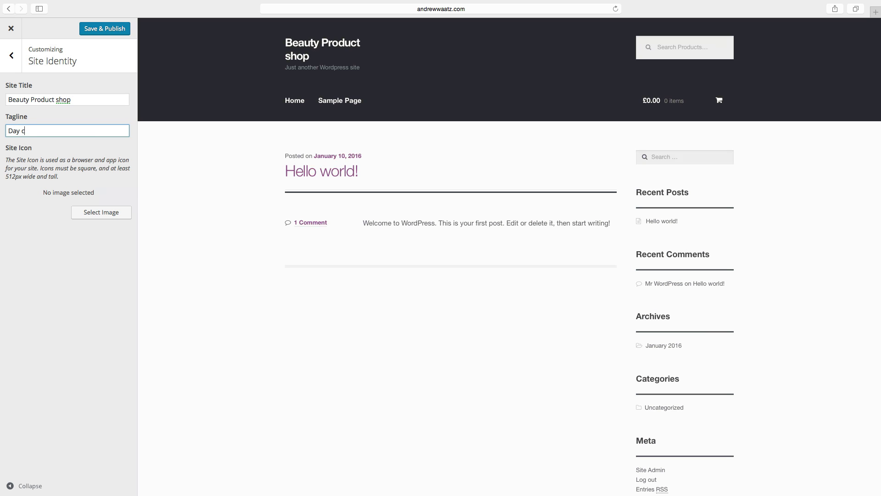
{"action": "type", "text": "ream"}
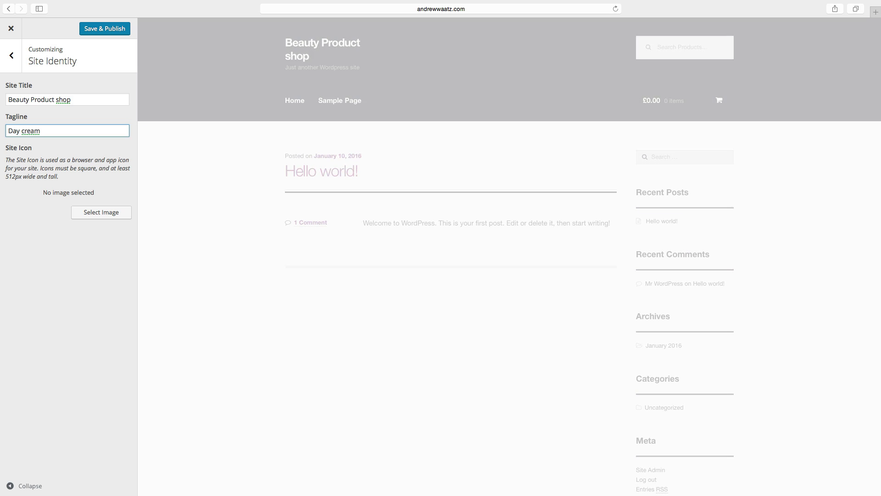
{"action": "type", "text": " -"}
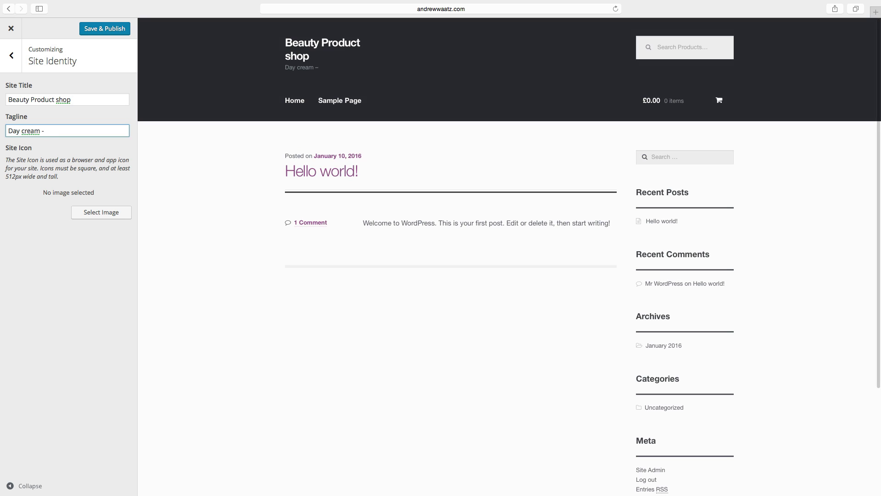
{"action": "type", "text": " Night cream"}
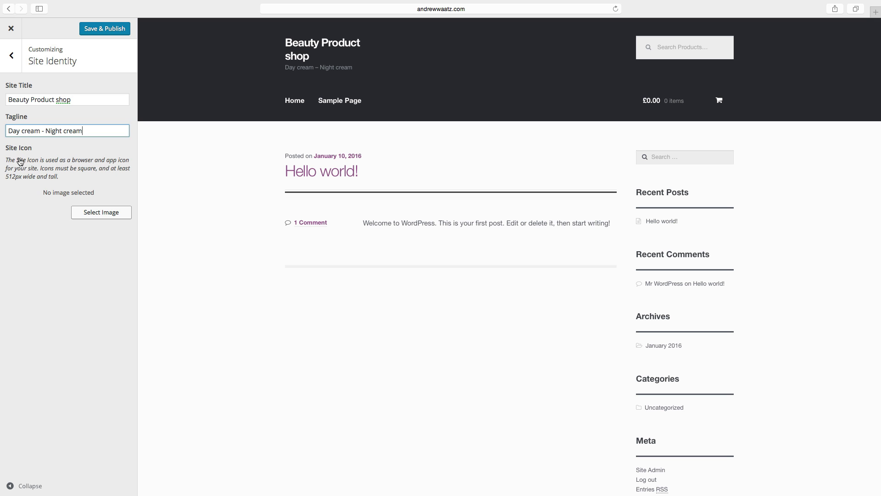
- Start choosing a Site Icon image, bringing up the empty Select Image media library
{"action": "left_click", "coordinate": [333, 9]}
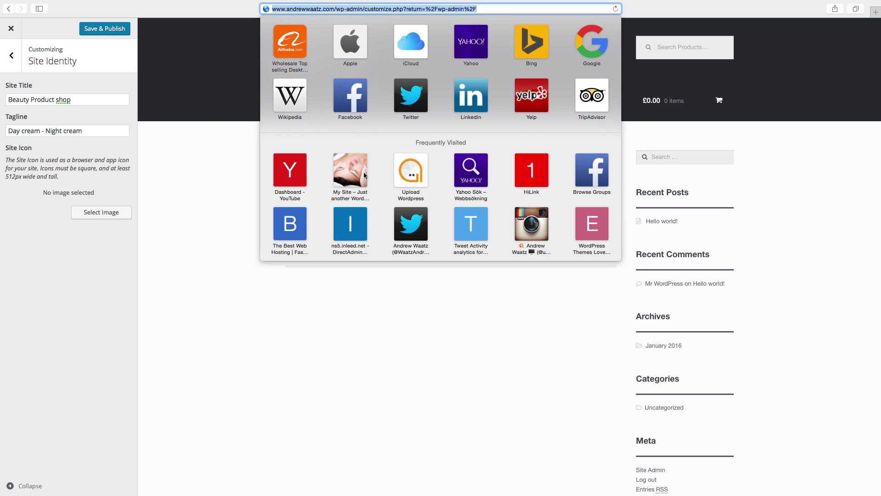
{"action": "left_click", "coordinate": [16, 191]}
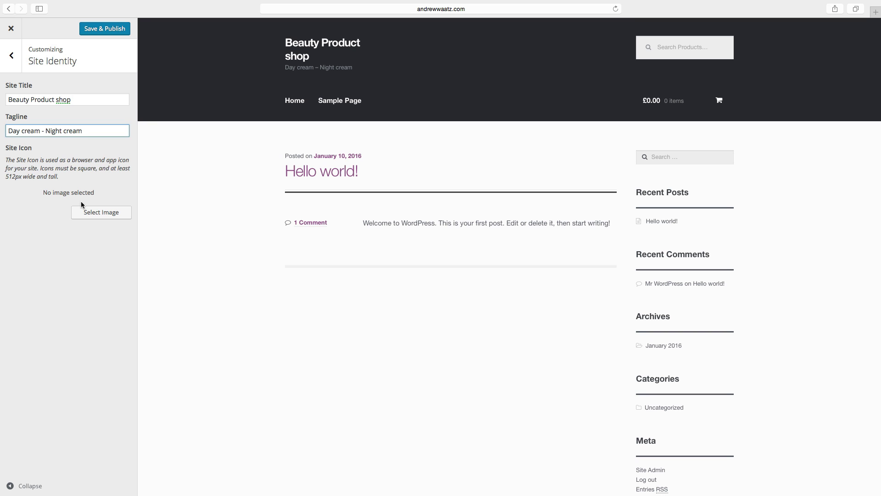
{"action": "left_click", "coordinate": [91, 214]}
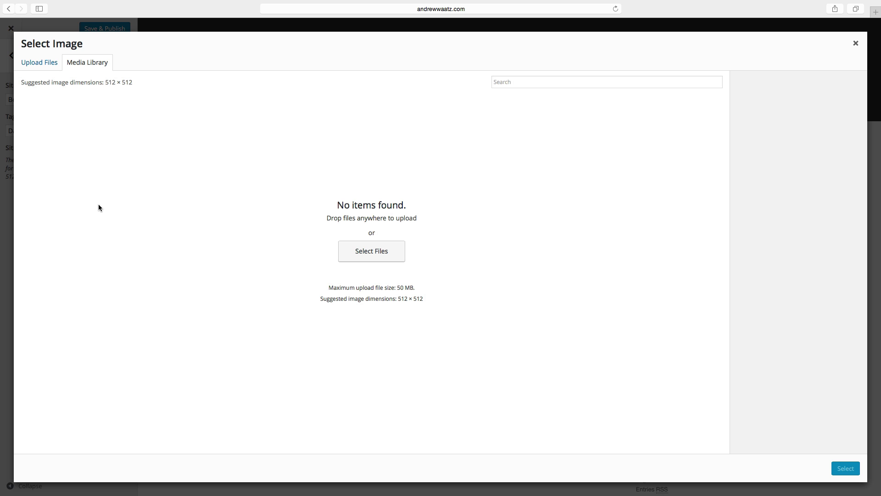
- Upload all the product and spa images from the WooCommerce tutorial folder to the media library
{"action": "left_click", "coordinate": [39, 63]}
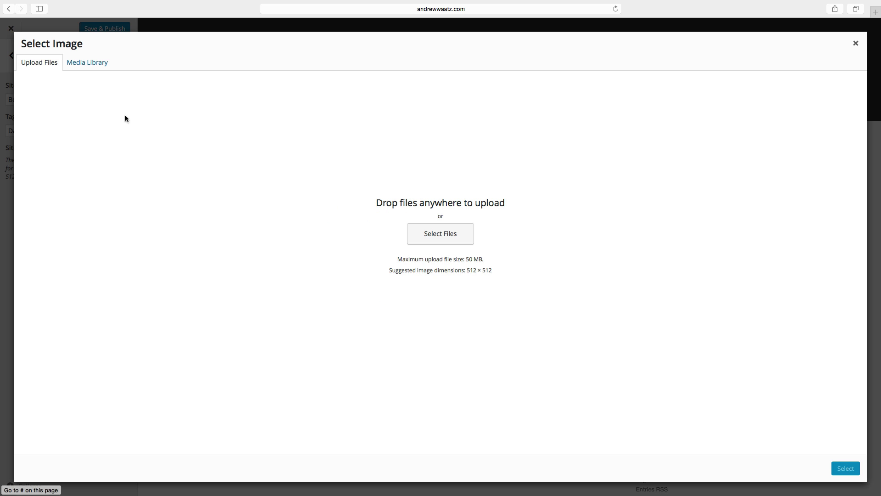
{"action": "left_click", "coordinate": [430, 235]}
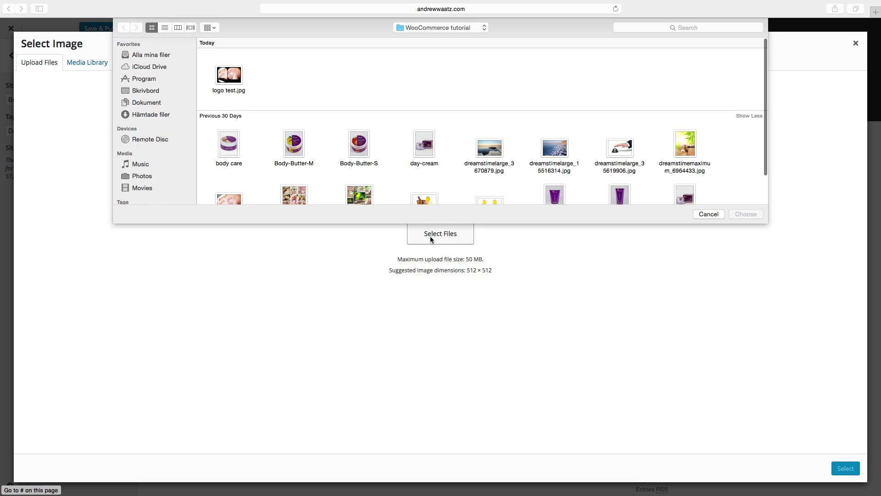
{"action": "scroll", "coordinate": [673, 165], "scroll_direction": "down", "scroll_amount": 2}
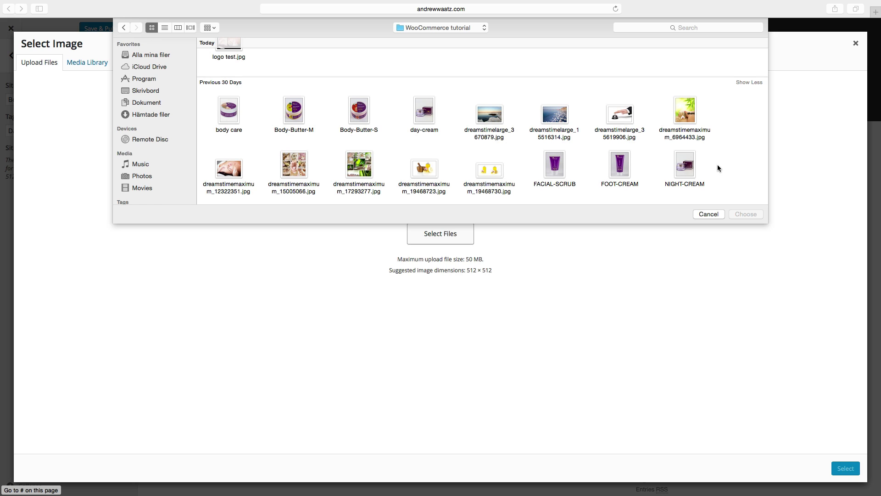
{"action": "scroll", "coordinate": [730, 174], "scroll_direction": "up", "scroll_amount": 1}
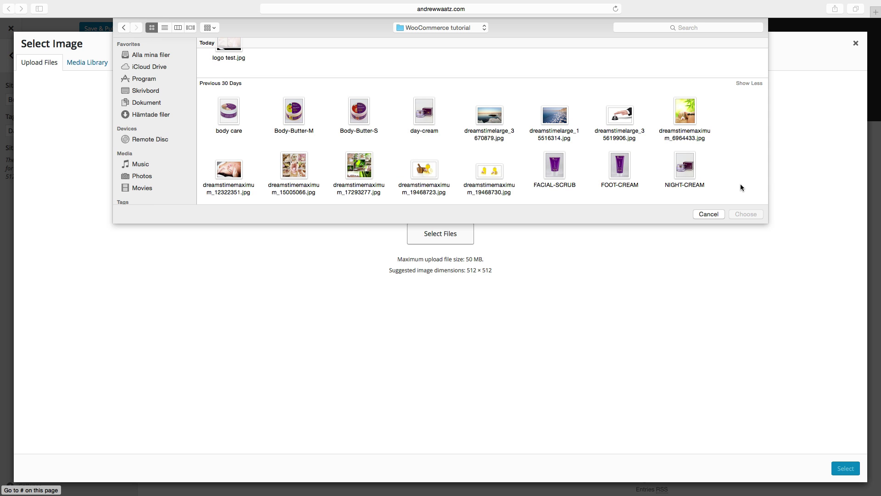
{"action": "left_click_drag", "start_coordinate": [740, 184], "coordinate": [205, 45]}
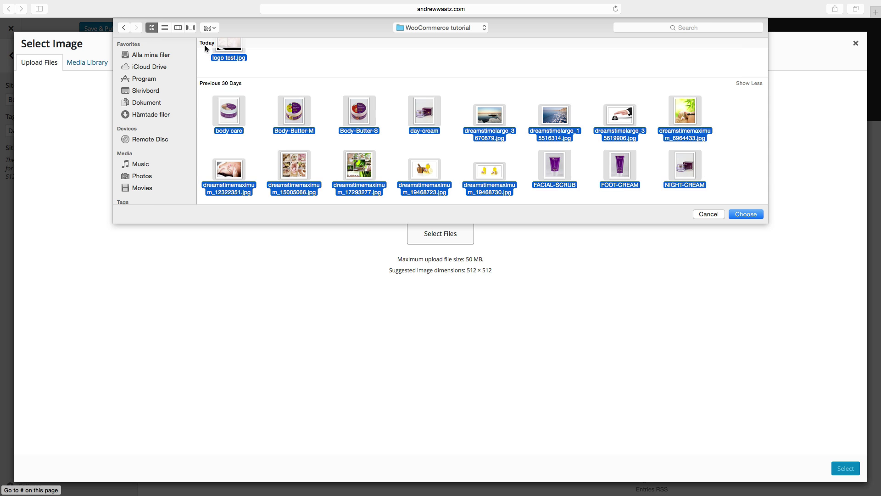
{"action": "left_click", "coordinate": [746, 214]}
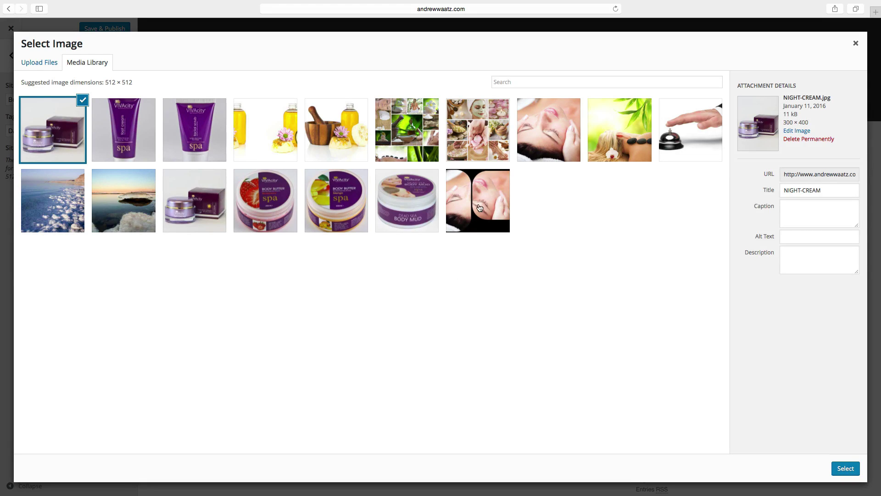
- Pick logo-test.jpg as the site icon, giving it title and alt text 'Beauty product shop'
{"action": "left_click", "coordinate": [479, 209]}
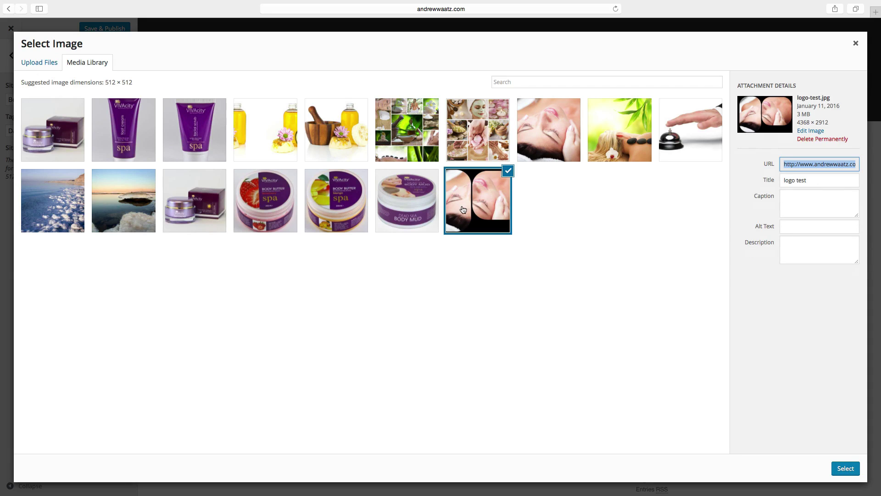
{"action": "left_click_drag", "start_coordinate": [811, 181], "coordinate": [771, 180]}
{"action": "type", "text": "B"}
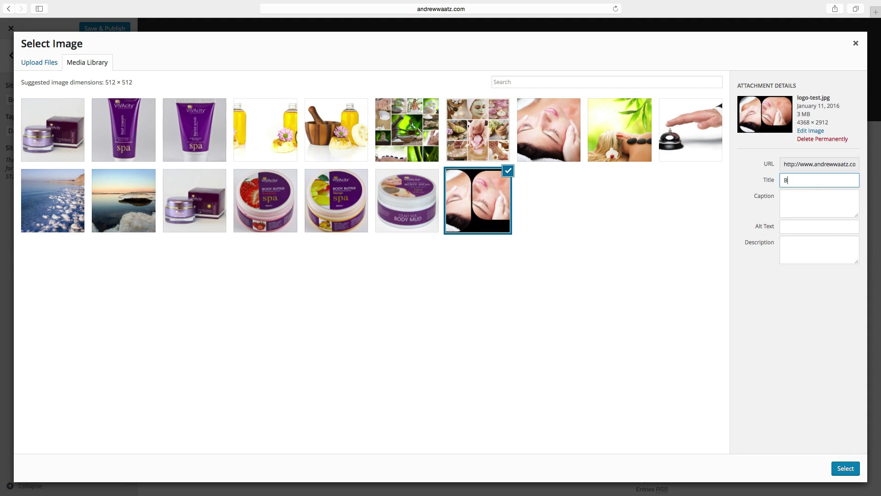
{"action": "type", "text": "eauty product shop"}
{"action": "left_click_drag", "start_coordinate": [839, 180], "coordinate": [789, 181]}
{"action": "right_click", "coordinate": [790, 181]}
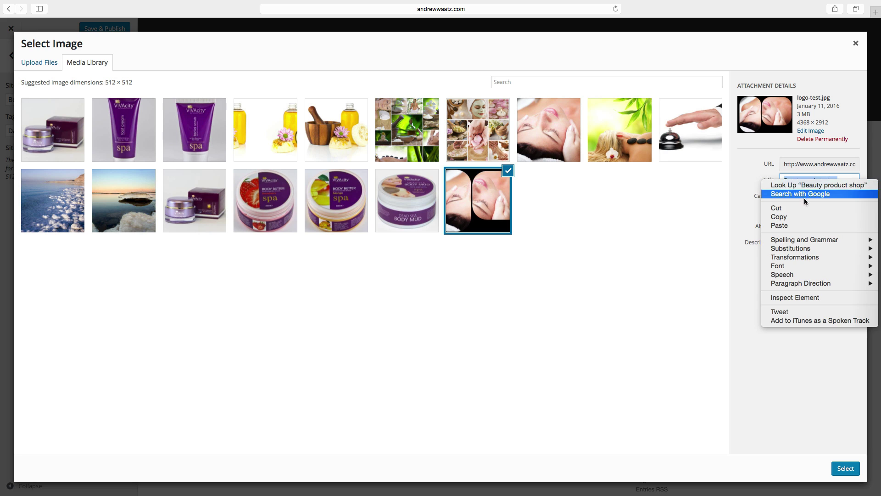
{"action": "left_click", "coordinate": [789, 214]}
{"action": "left_click", "coordinate": [790, 229]}
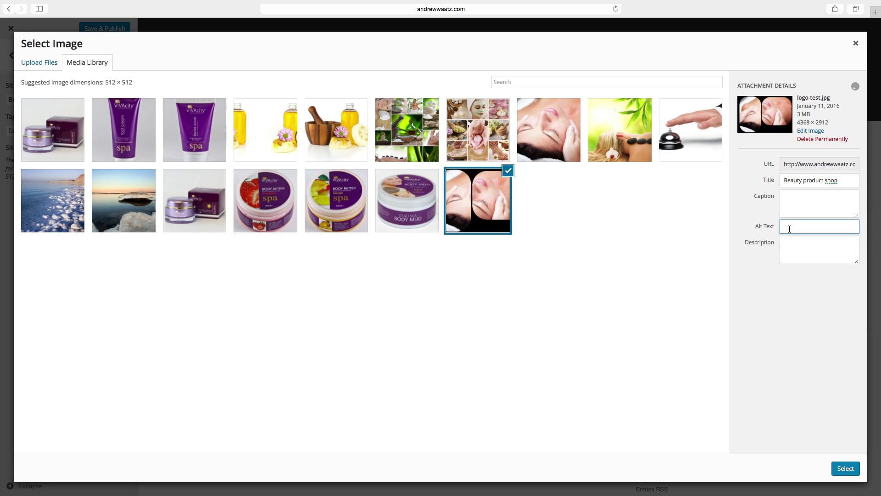
{"action": "key", "text": "super+v"}
{"action": "left_click", "coordinate": [843, 470]}
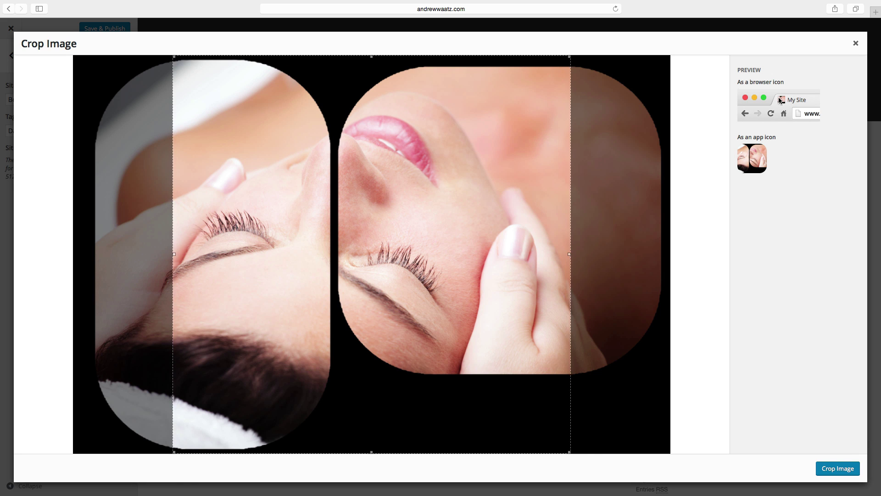
- Frame a full-height square crop over the left part of logo-test.jpg and apply it
{"action": "left_click_drag", "start_coordinate": [520, 254], "coordinate": [512, 254]}
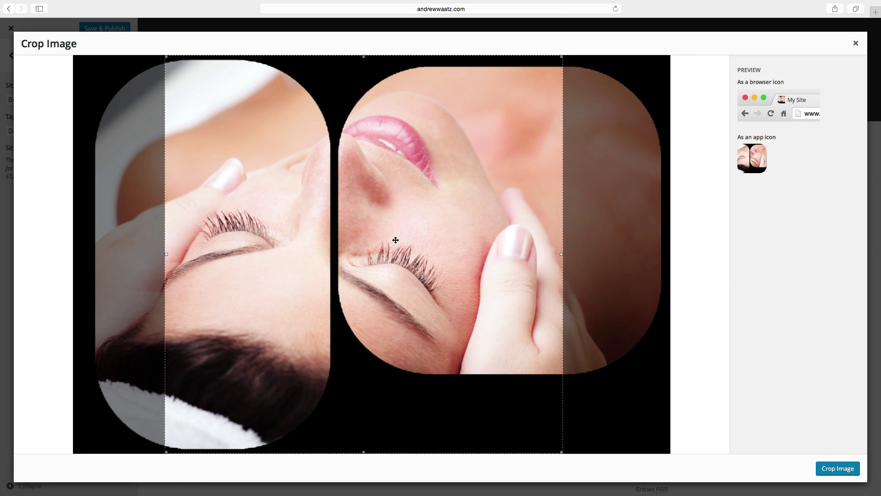
{"action": "left_click_drag", "start_coordinate": [354, 267], "coordinate": [392, 273]}
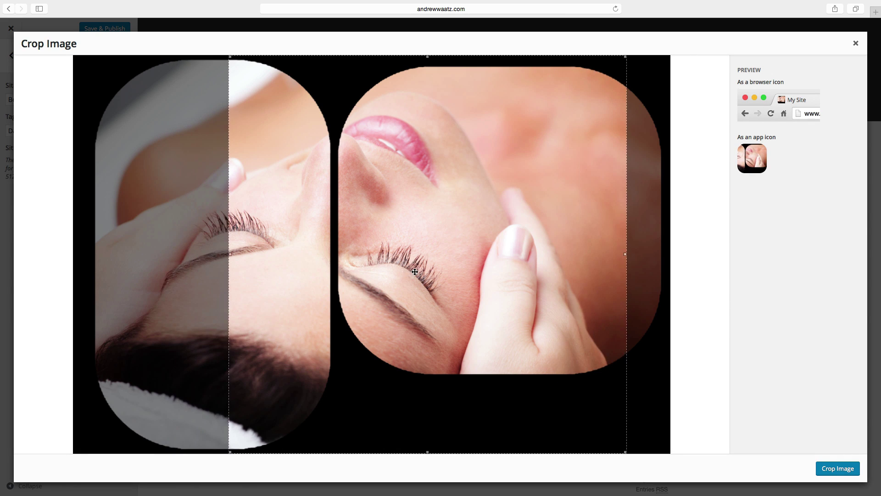
{"action": "left_click_drag", "start_coordinate": [414, 272], "coordinate": [328, 271]}
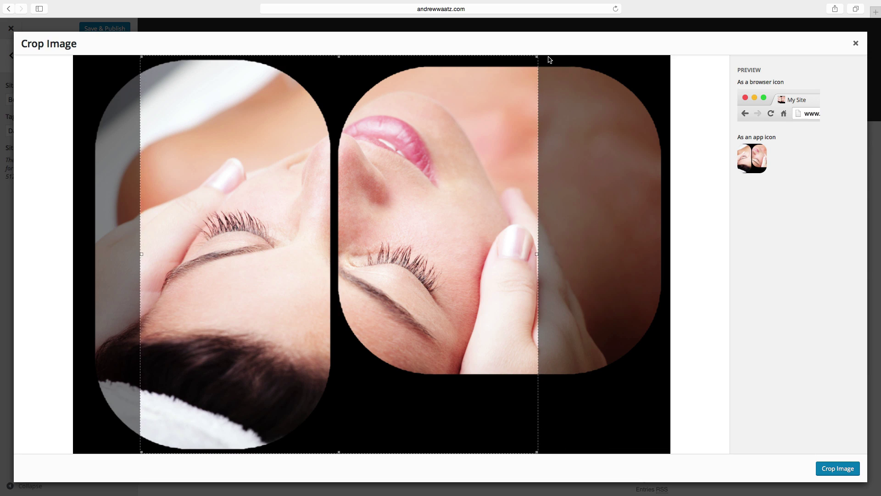
{"action": "left_click_drag", "start_coordinate": [537, 56], "coordinate": [560, 53]}
{"action": "left_click_drag", "start_coordinate": [382, 251], "coordinate": [305, 253]}
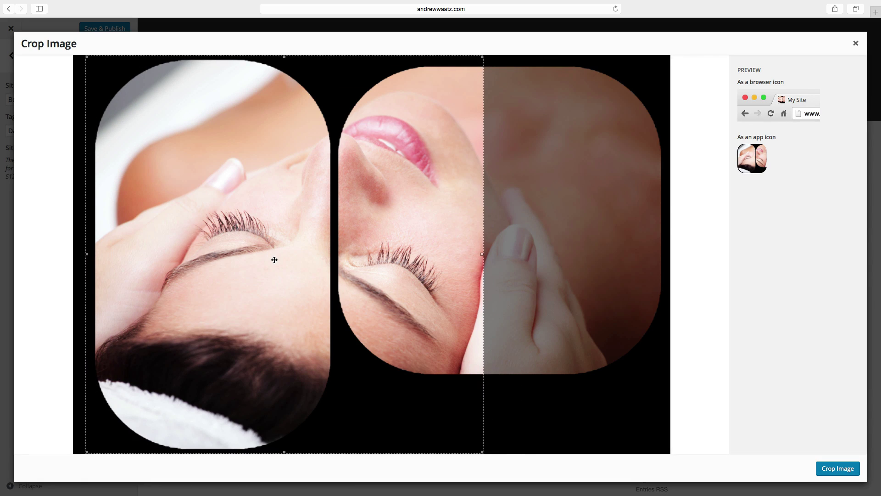
{"action": "left_click", "coordinate": [837, 469]}
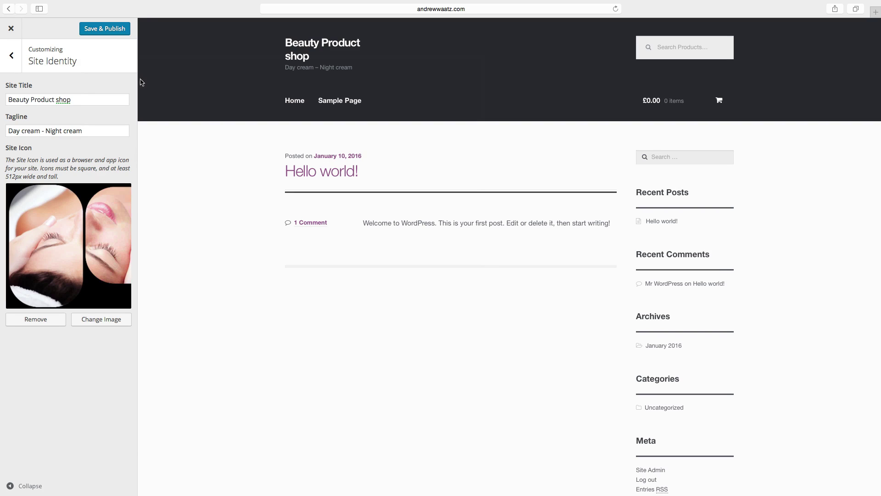
- Save & Publish the title, tagline and icon, then close the Customizer to view the live site
{"action": "left_click", "coordinate": [98, 31]}
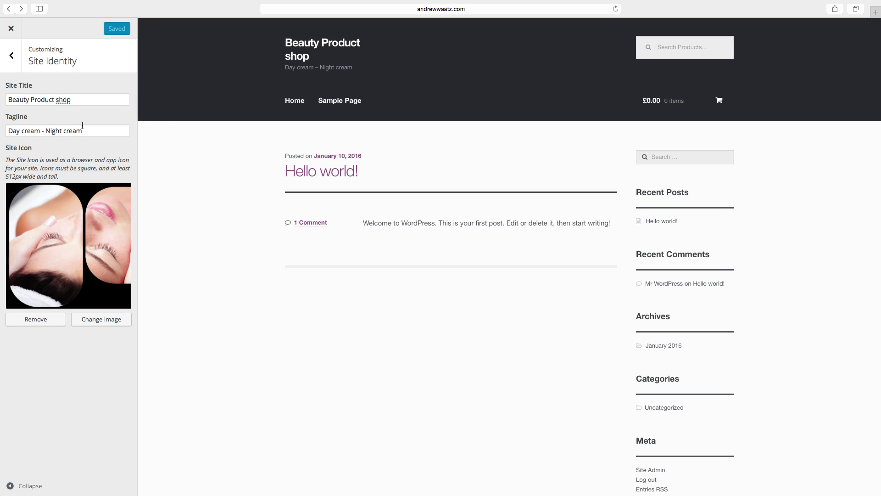
{"action": "left_click", "coordinate": [10, 28]}
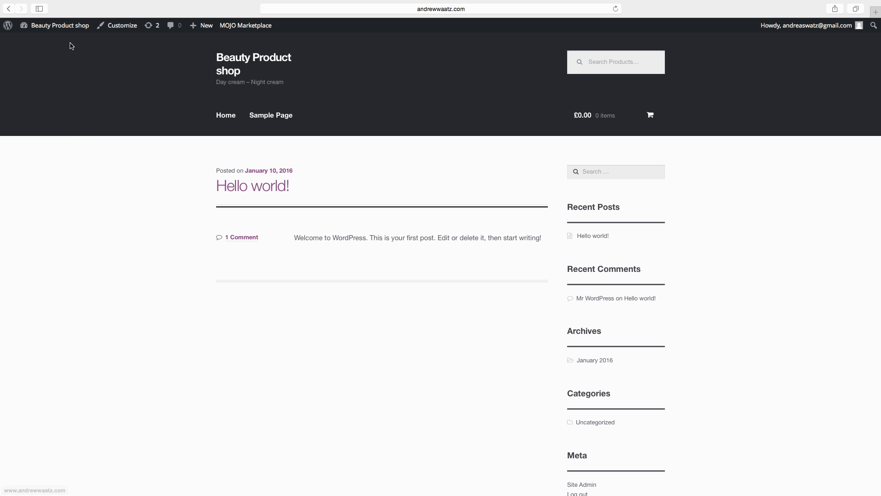
- Under Plugins > Add New, search 'storefront site logo' and install the Storefront Site Logo plugin
{"action": "left_click", "coordinate": [37, 42]}
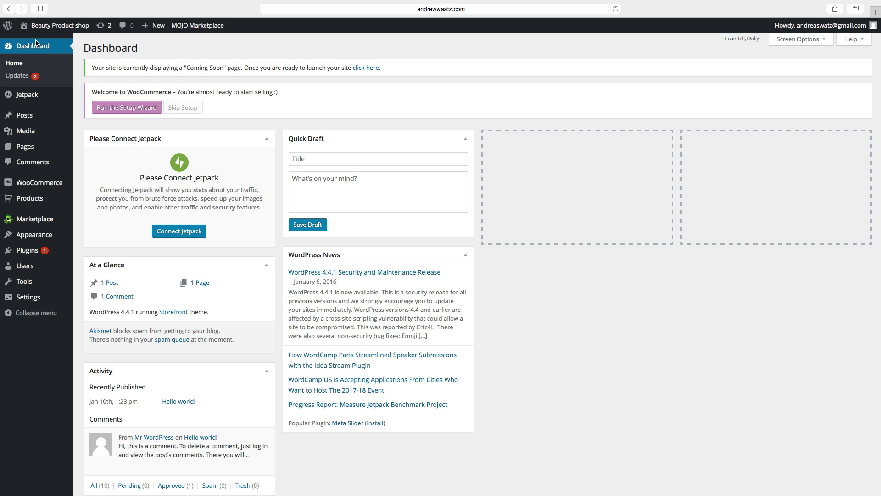
{"action": "mouse_move", "coordinate": [30, 250]}
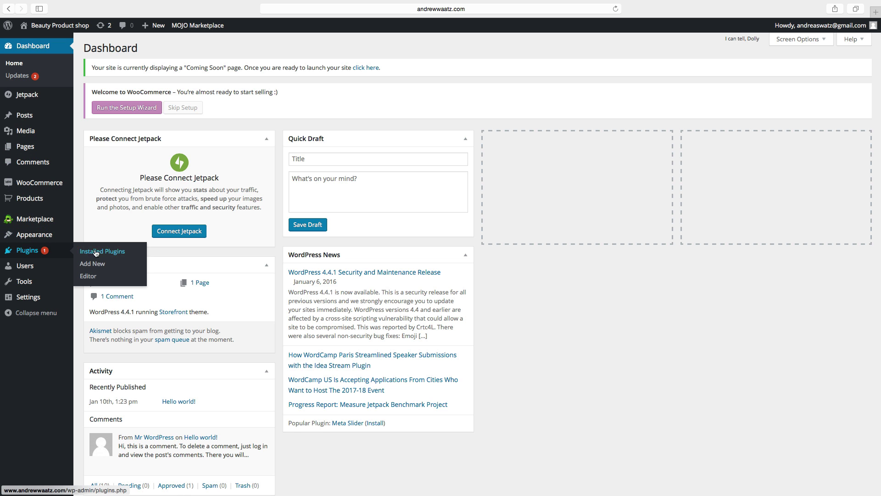
{"action": "left_click", "coordinate": [98, 265]}
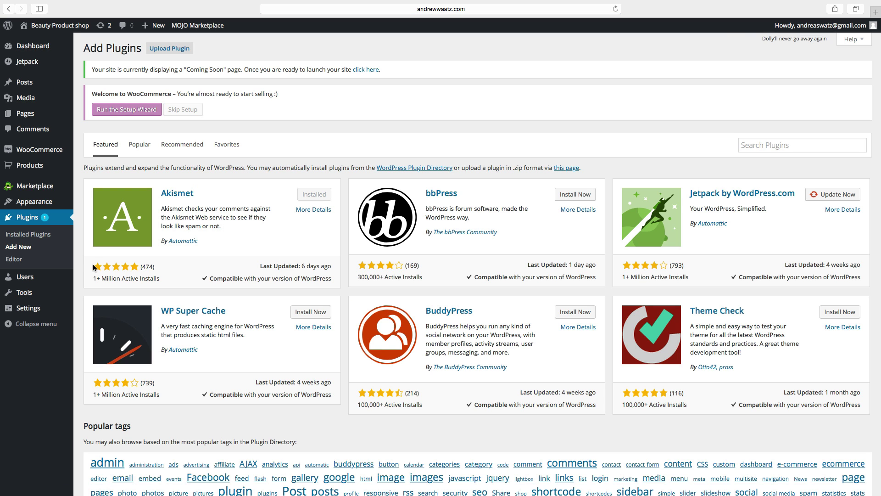
{"action": "left_click", "coordinate": [770, 144]}
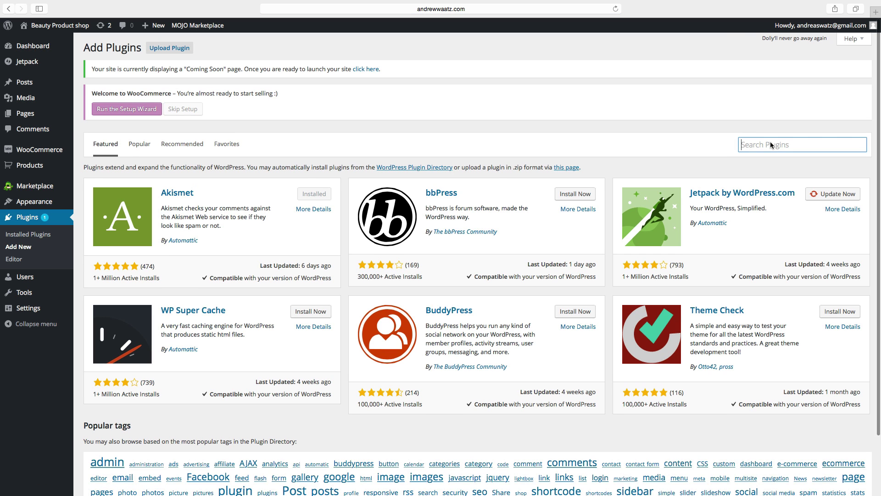
{"action": "type", "text": "storefront sit"}
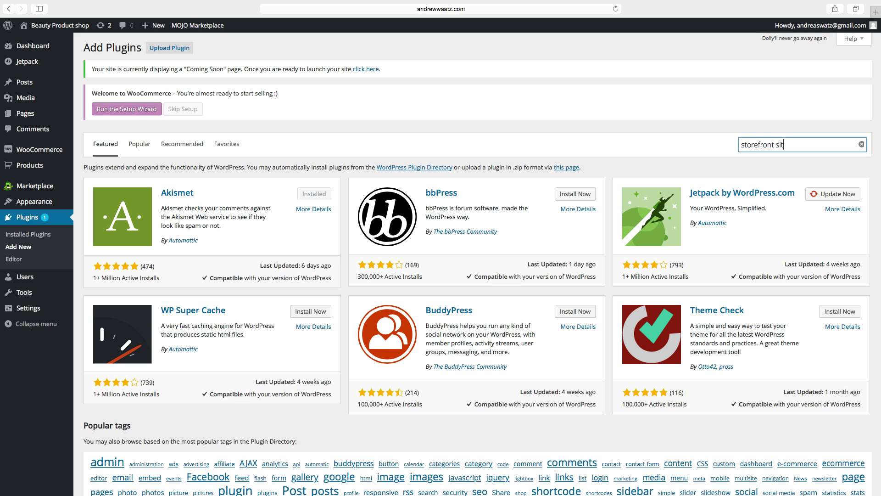
{"action": "type", "text": "e logo"}
{"action": "key", "text": "Return"}
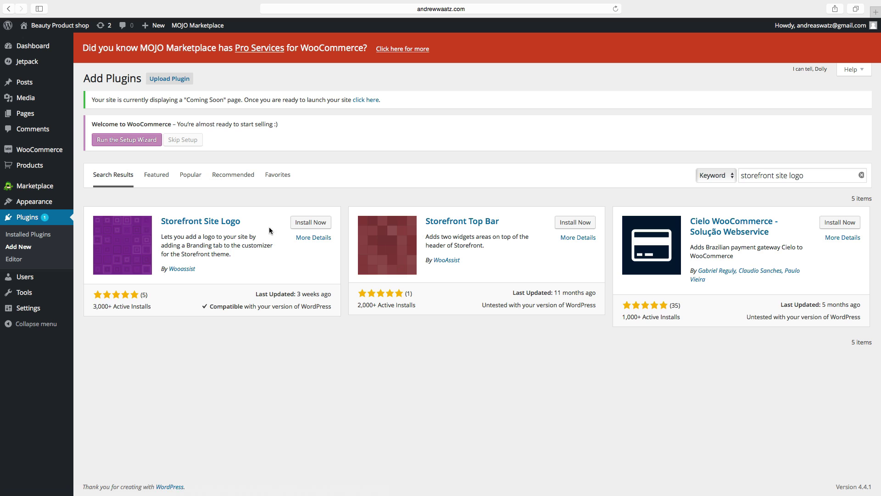
{"action": "left_click", "coordinate": [312, 225]}
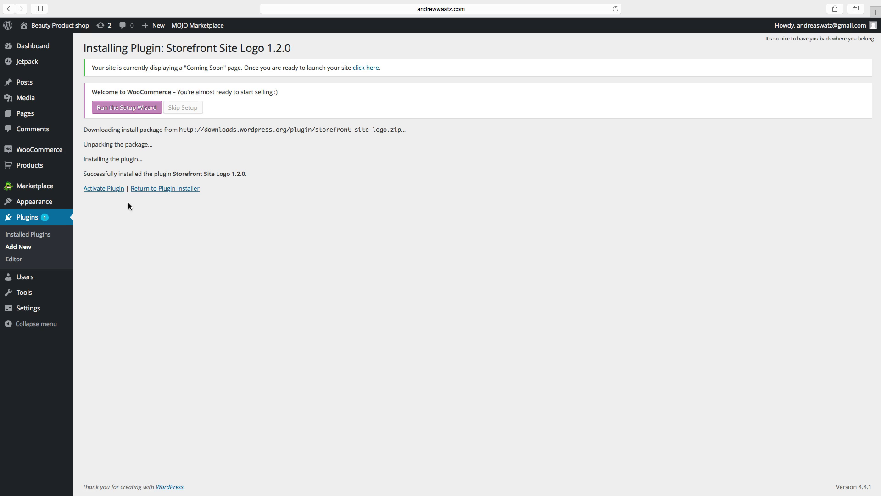
- Activate the newly installed Storefront Site Logo 1.2.0 plugin
{"action": "left_click", "coordinate": [104, 189]}
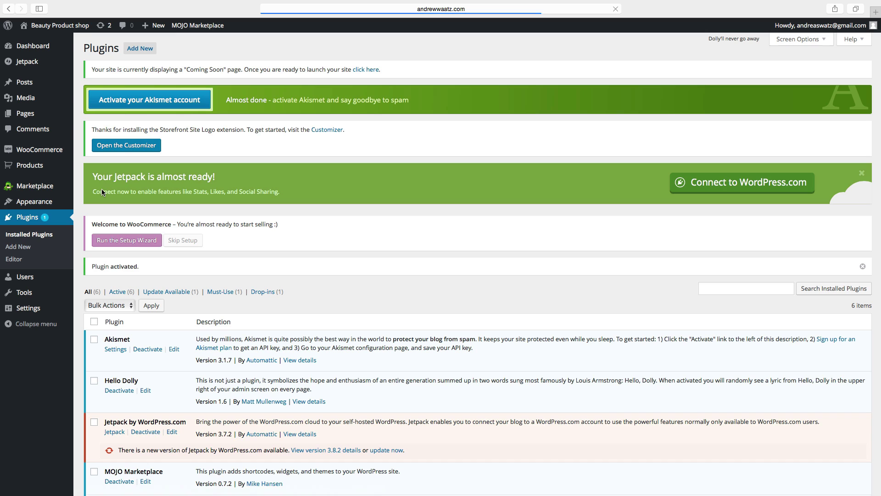
{"action": "mouse_move", "coordinate": [41, 204]}
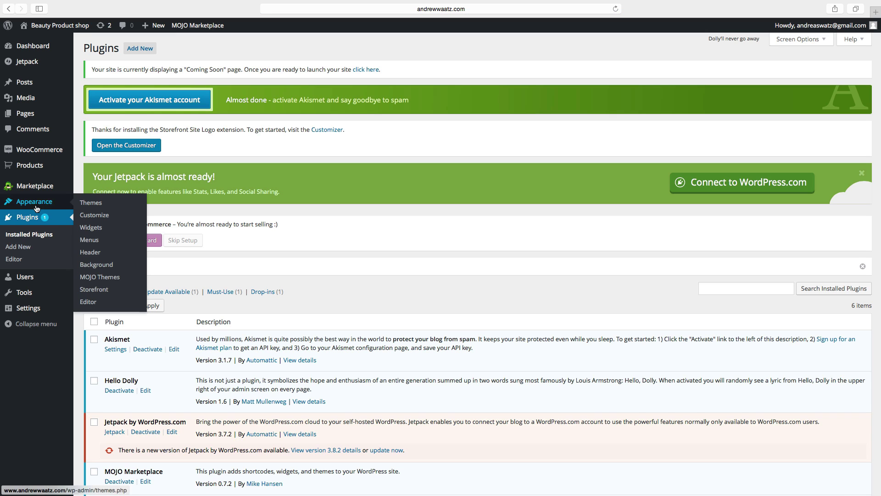
- In the Customizer's Branding section, set logo-test.jpg from the Media Library as the Logo Image
{"action": "left_click", "coordinate": [93, 215]}
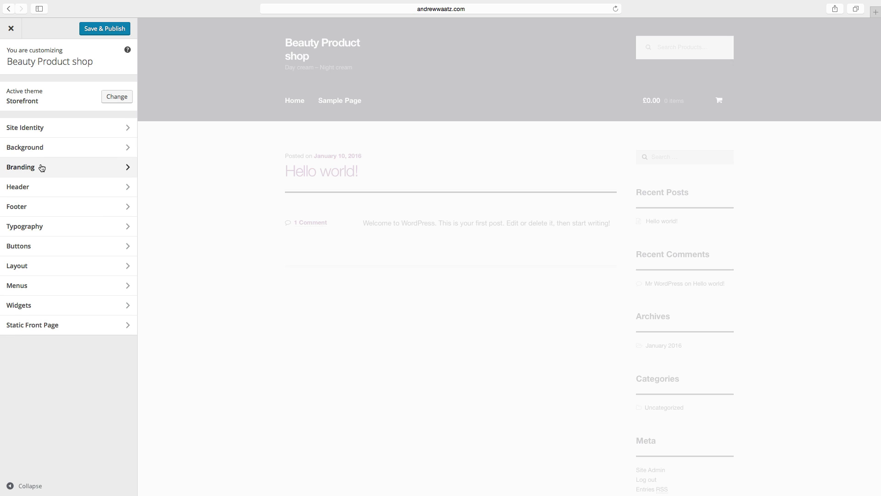
{"action": "left_click", "coordinate": [42, 171]}
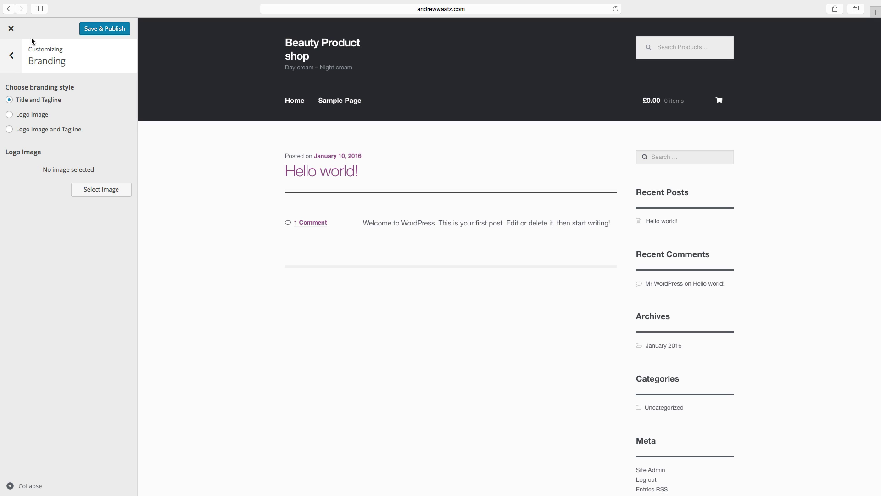
{"action": "left_click", "coordinate": [85, 190]}
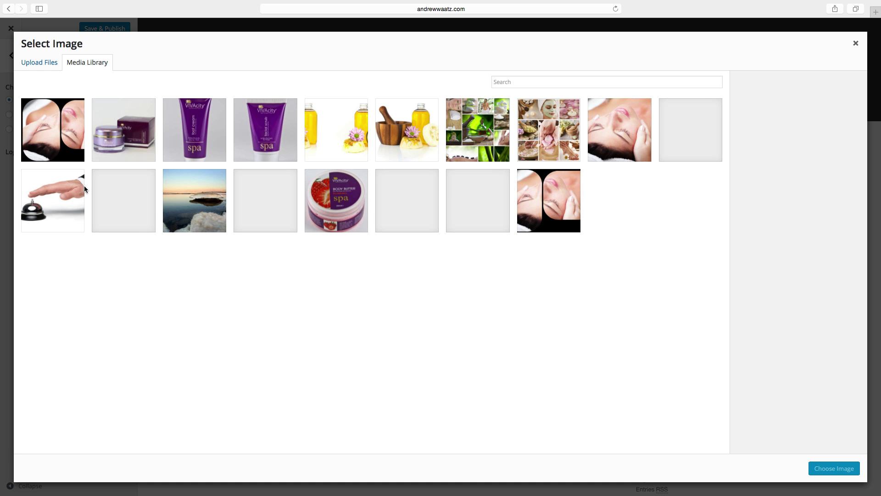
{"action": "left_click", "coordinate": [535, 203]}
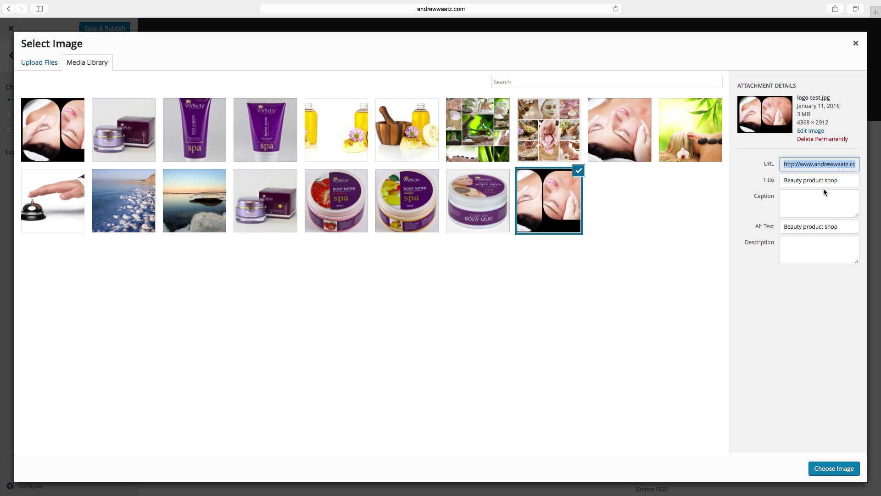
{"action": "left_click", "coordinate": [833, 474]}
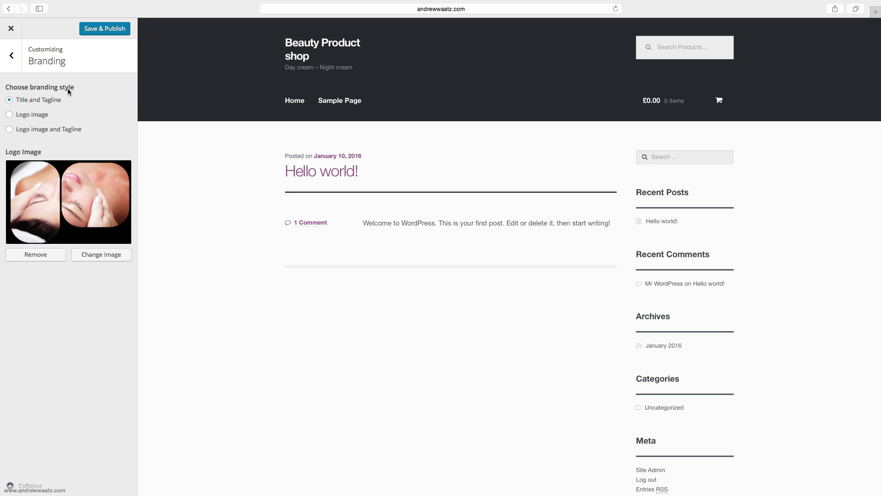
- Choose the Logo image branding style over Logo image and Tagline, publish, and close the Customizer
{"action": "left_click", "coordinate": [10, 114]}
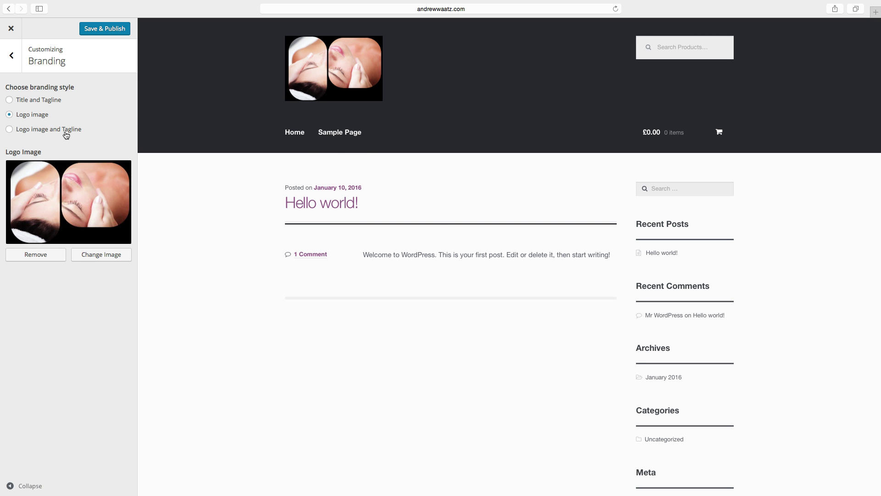
{"action": "left_click", "coordinate": [7, 131]}
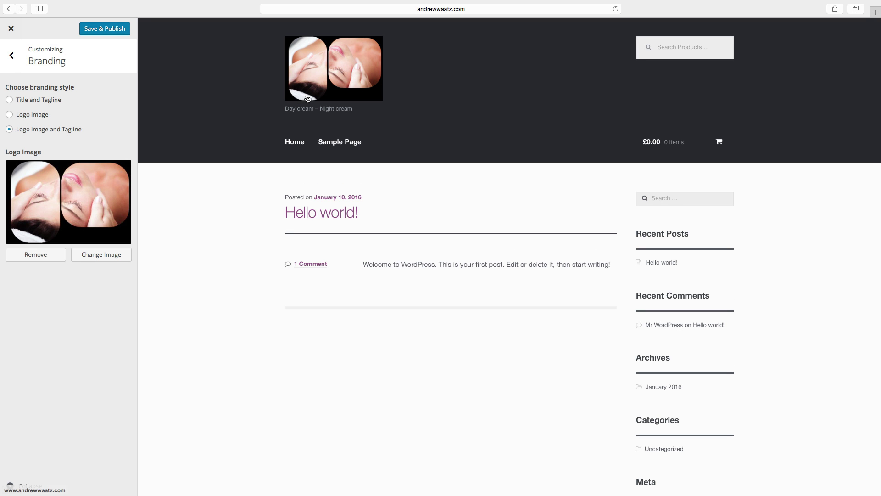
{"action": "left_click", "coordinate": [10, 115]}
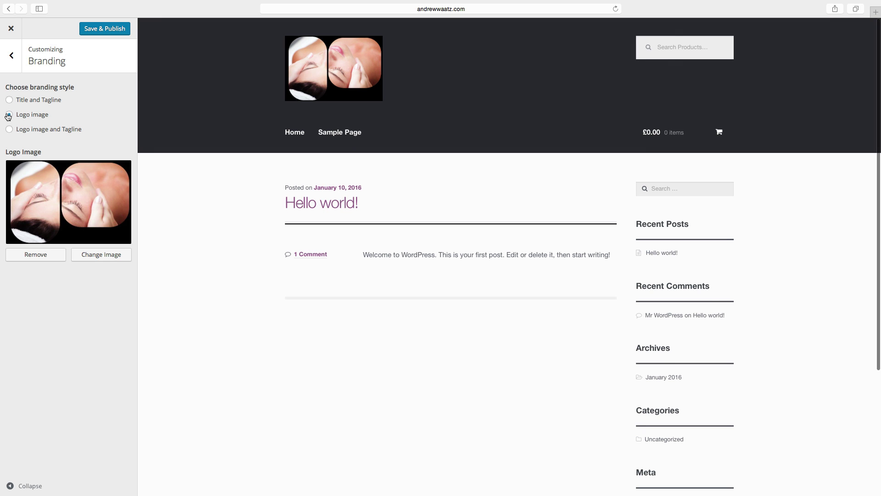
{"action": "left_click", "coordinate": [106, 29]}
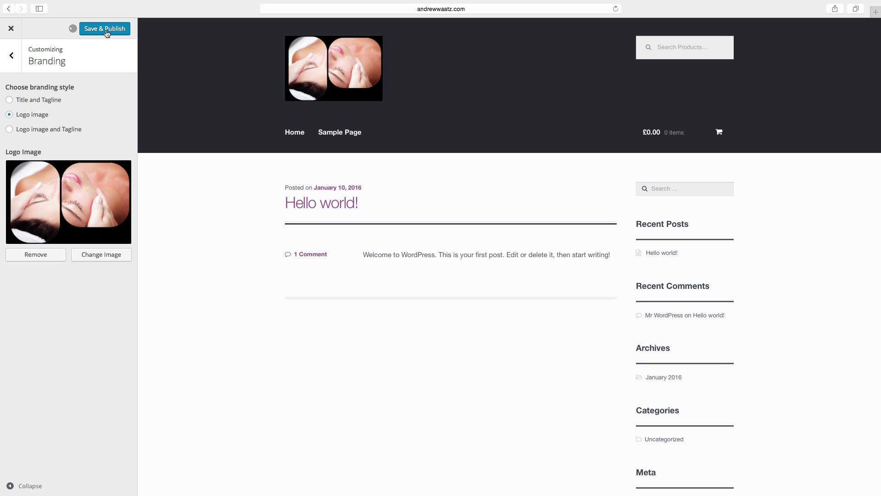
{"action": "left_click", "coordinate": [9, 29]}
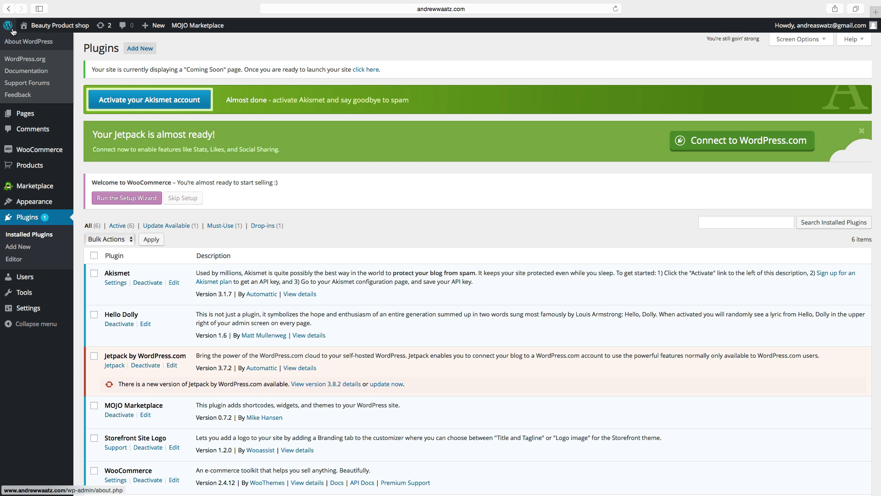
- Visit the live site to check the logo in the shop header
{"action": "left_click", "coordinate": [43, 27]}
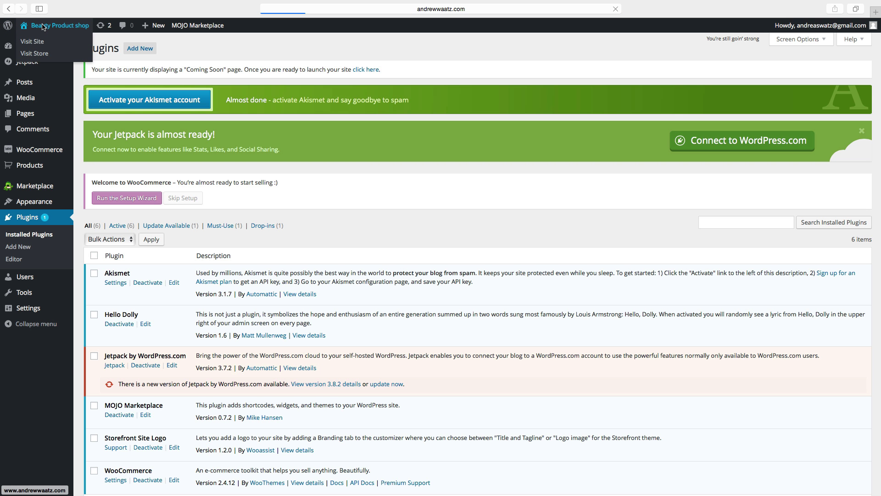